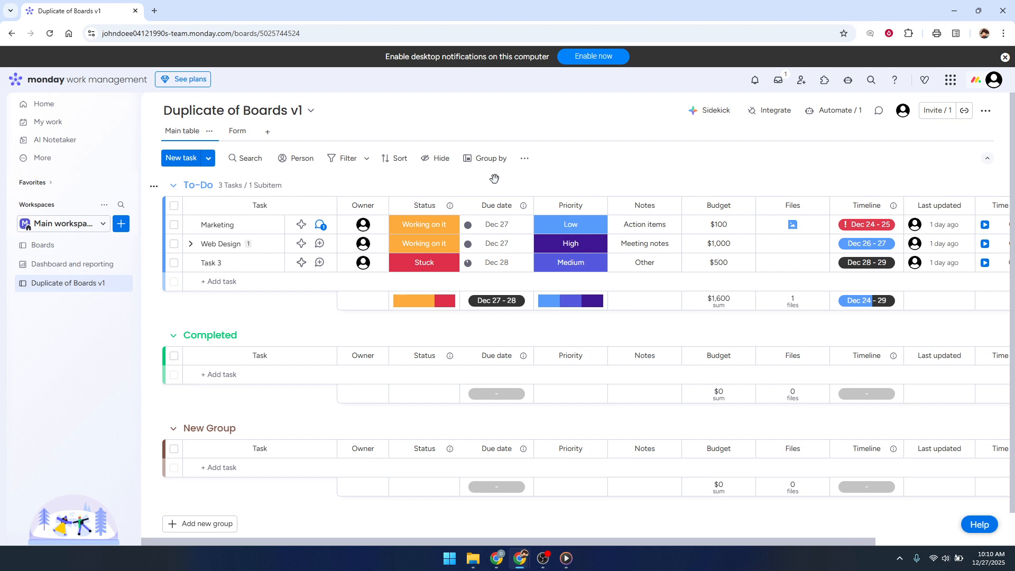
# Step: Delete the existing Form view from the Duplicate of Boards v1 board
pyautogui.moveTo(495, 178); pyautogui.dragTo(538, 175)
pyautogui.rightClick(246, 137)
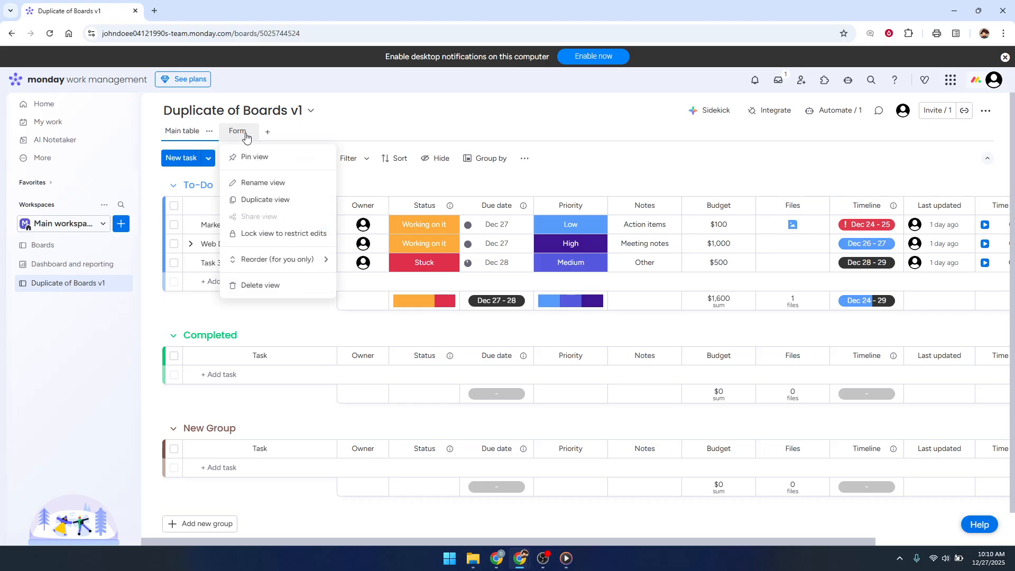
pyautogui.click(272, 288)
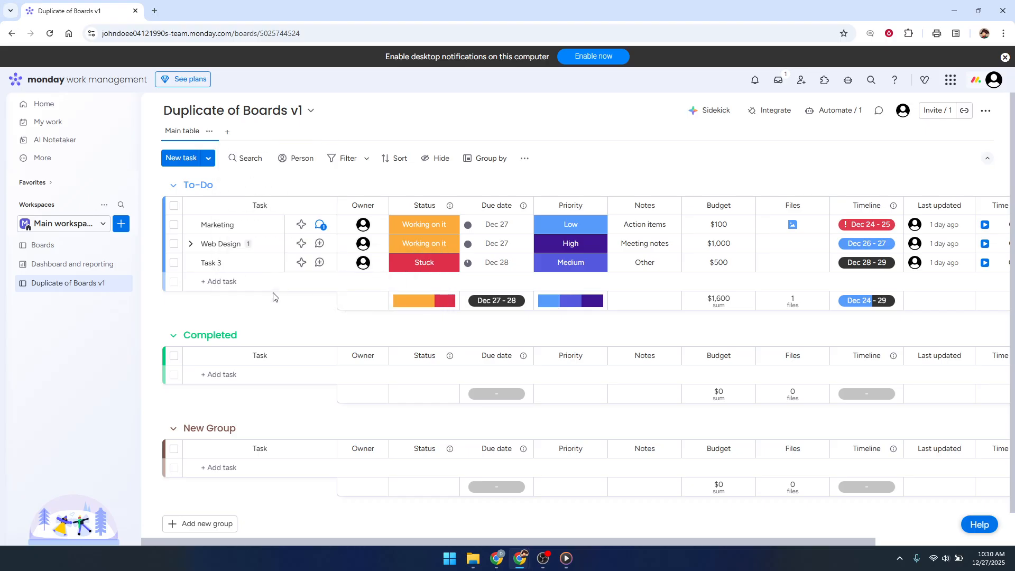
# Step: Add a new Form view to the board and dismiss the deletion notice
pyautogui.click(230, 134)
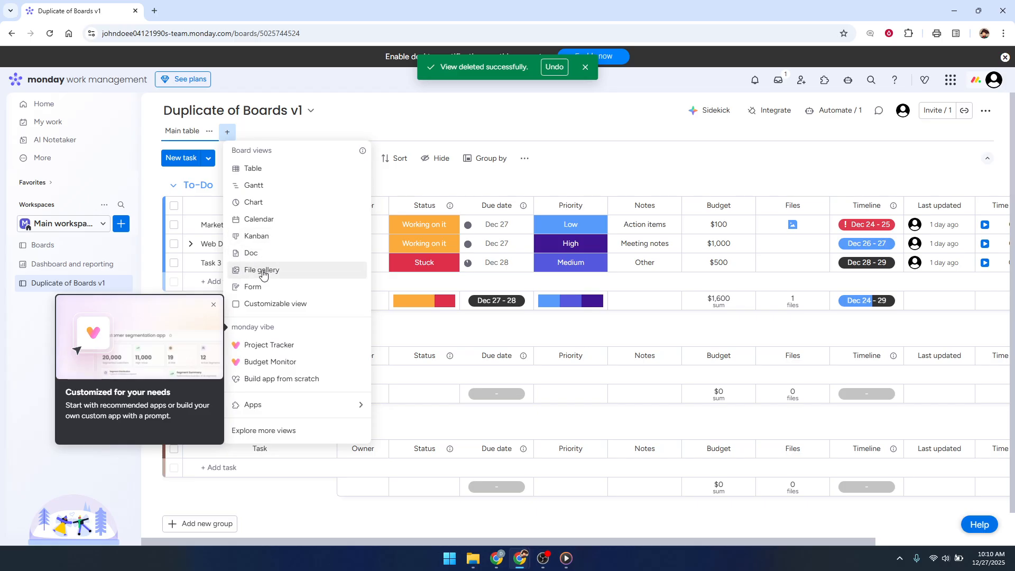
pyautogui.click(255, 293)
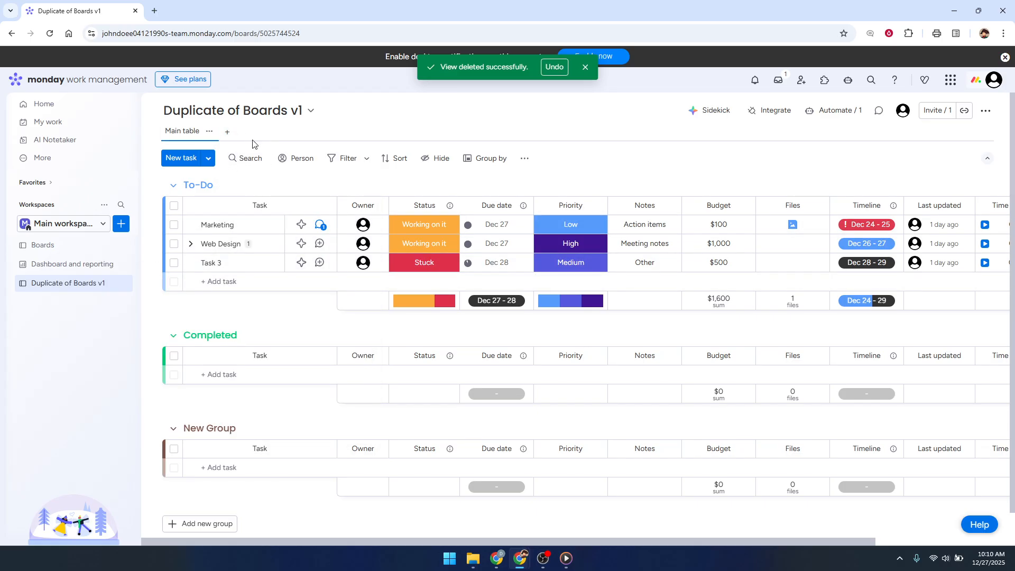
pyautogui.click(563, 67)
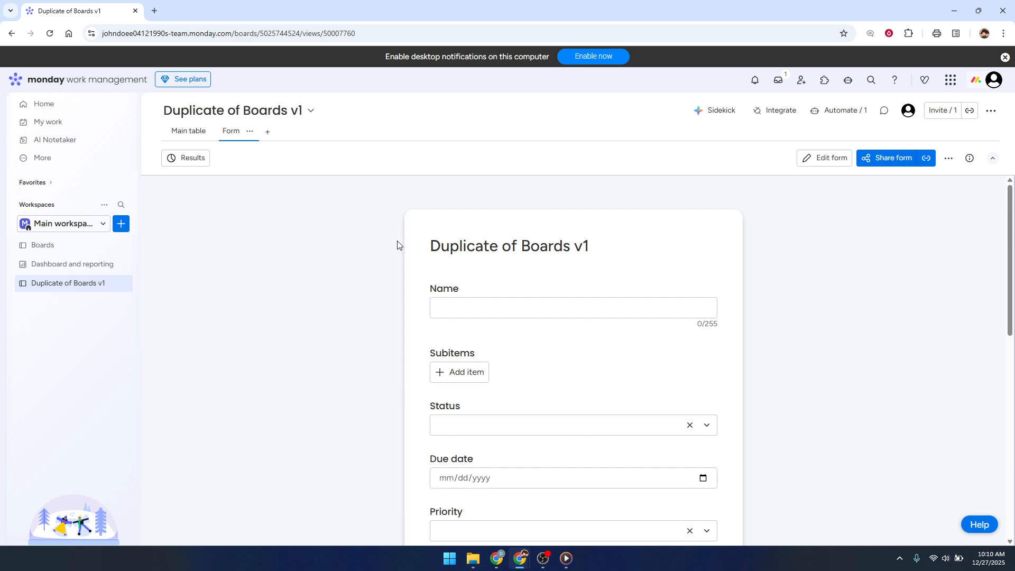
# Step: Look over the form's fields and enter "Form sample" as the Name
pyautogui.scroll(-3, 452, 259)
pyautogui.scroll(-3, 598, 295)
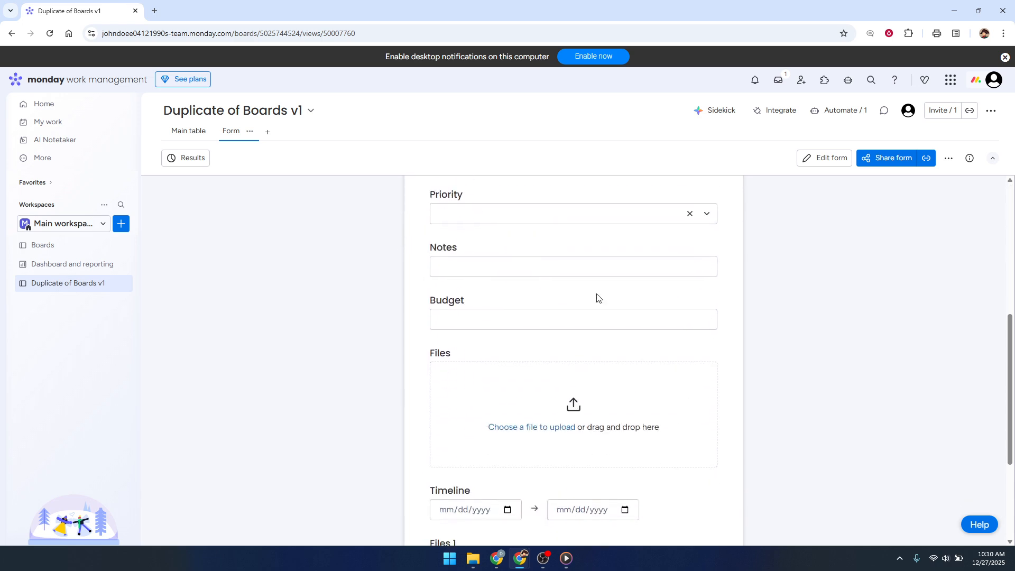
pyautogui.scroll(6, 598, 295)
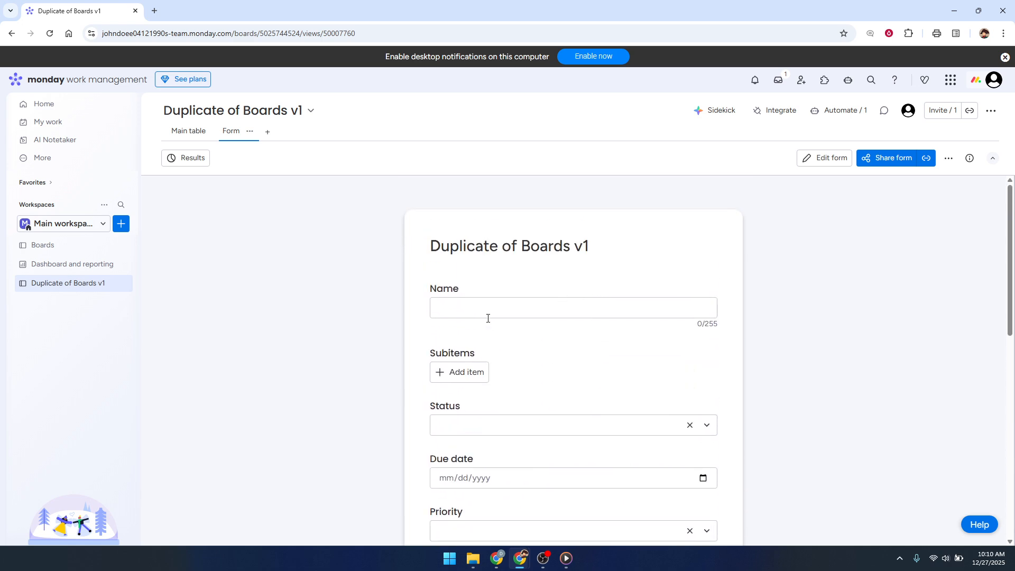
pyautogui.click(488, 315)
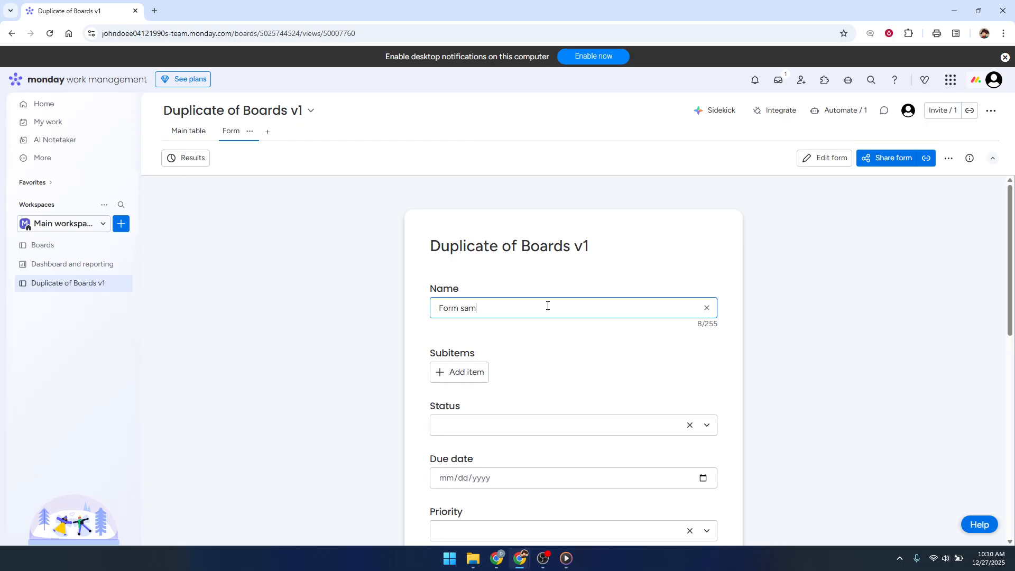
# Step: Add a subitem entry to the form's Subitems section and select its Name field
pyautogui.scroll(-3, 548, 305)
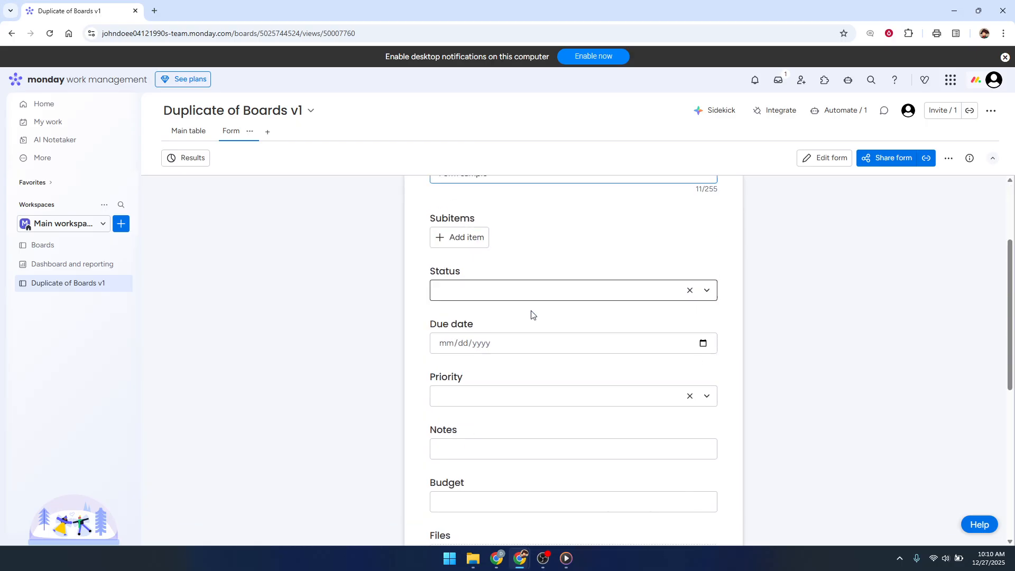
pyautogui.click(478, 221)
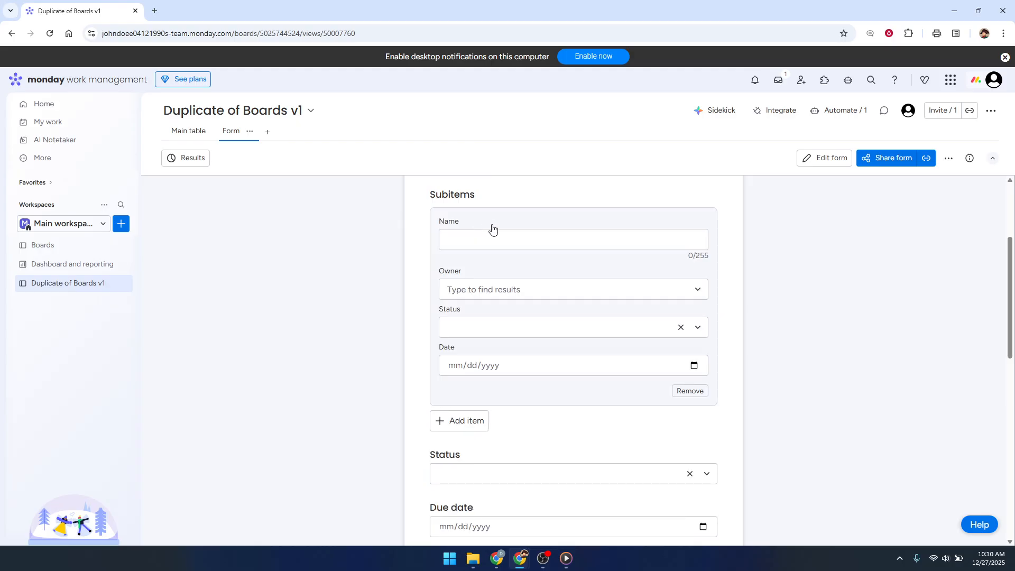
pyautogui.click(497, 238)
# Step: Examine the form's questions, from Name and the subitem fields through Status, Due date, Priority, Notes, Budget, Files and Timeline
pyautogui.scroll(-4, 408, 301)
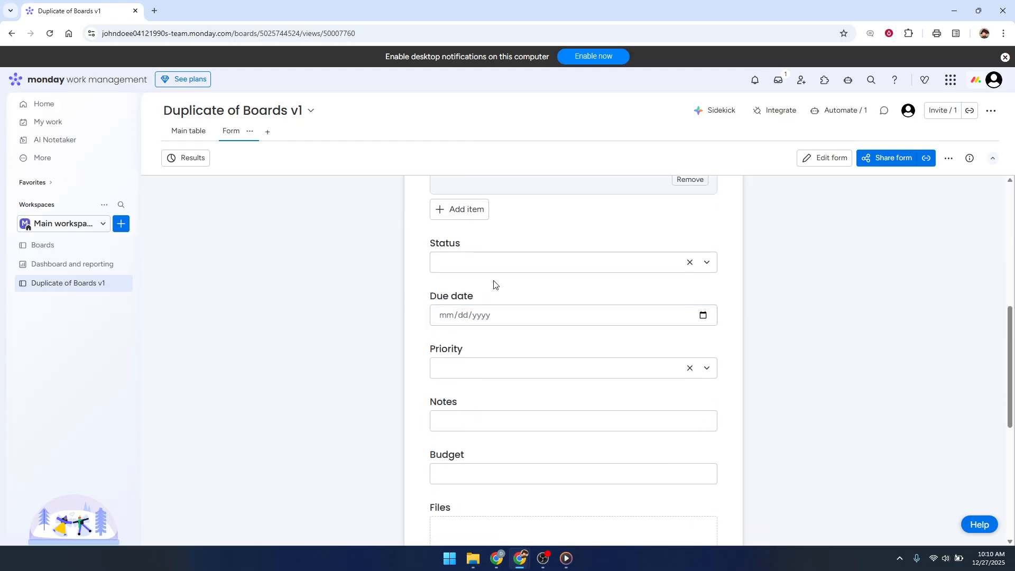
pyautogui.scroll(-6, 574, 325)
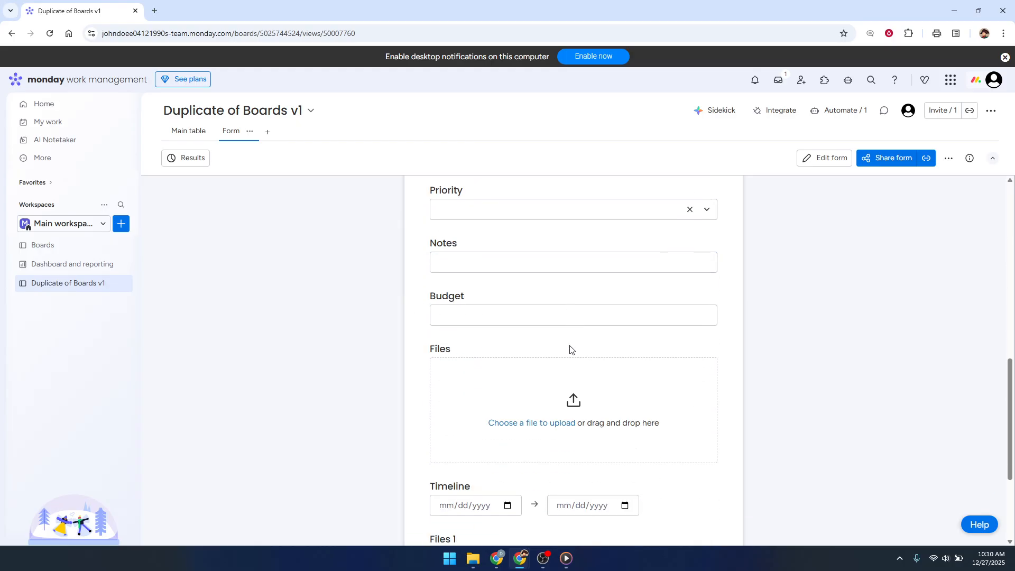
pyautogui.scroll(12, 593, 368)
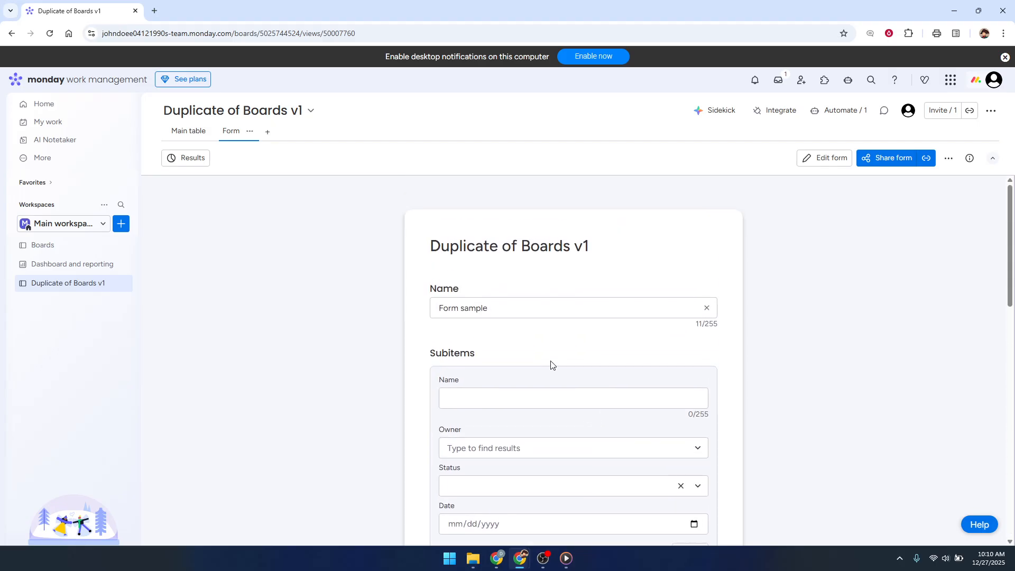
pyautogui.click(534, 390)
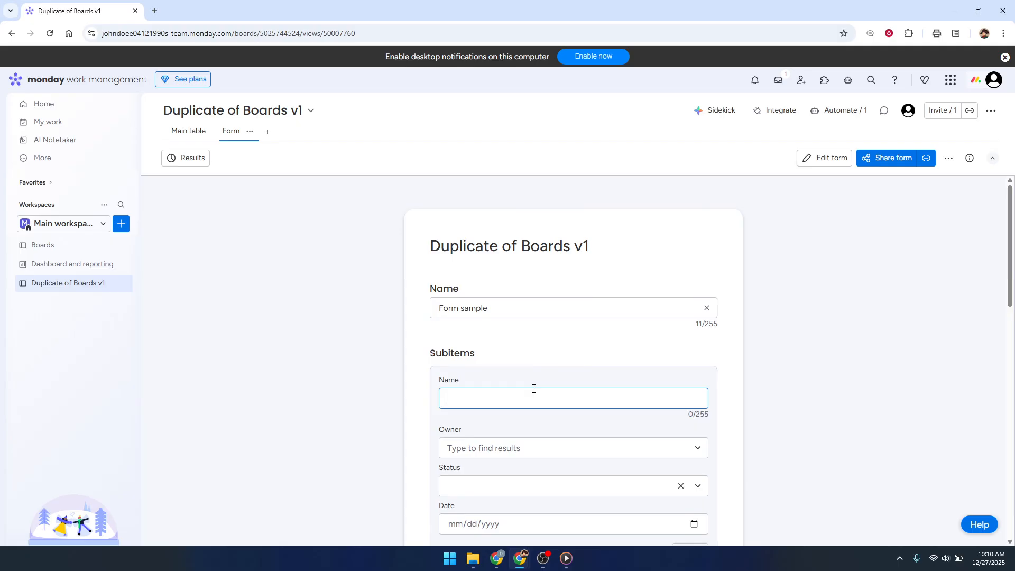
pyautogui.click(544, 376)
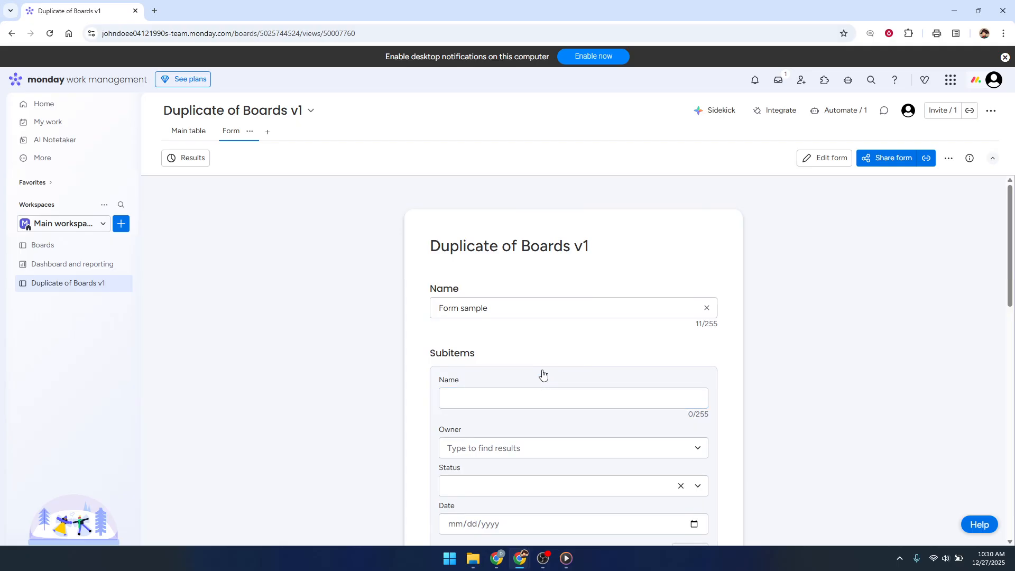
pyautogui.scroll(-7, 542, 374)
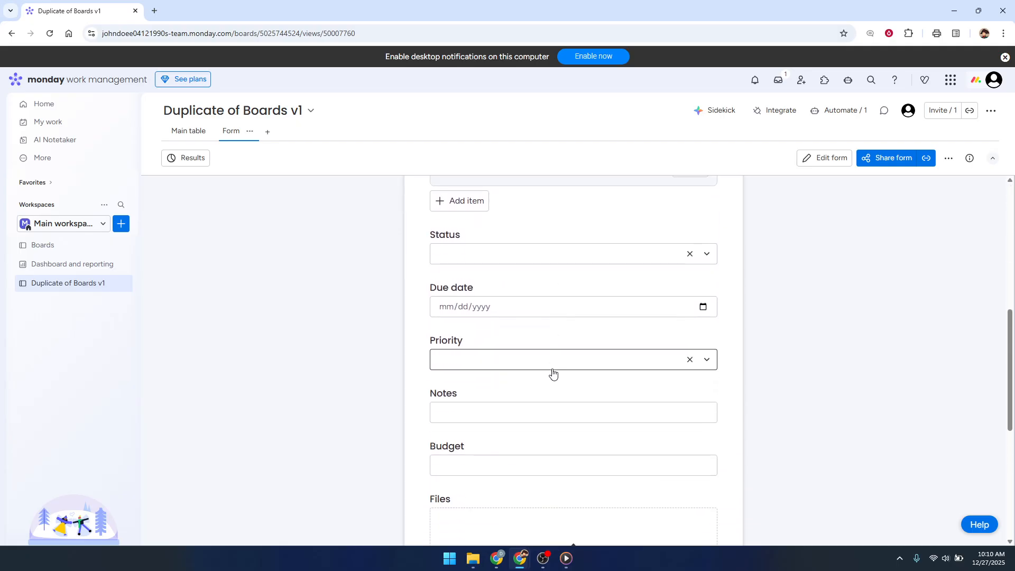
pyautogui.scroll(-3, 552, 373)
pyautogui.scroll(4, 608, 380)
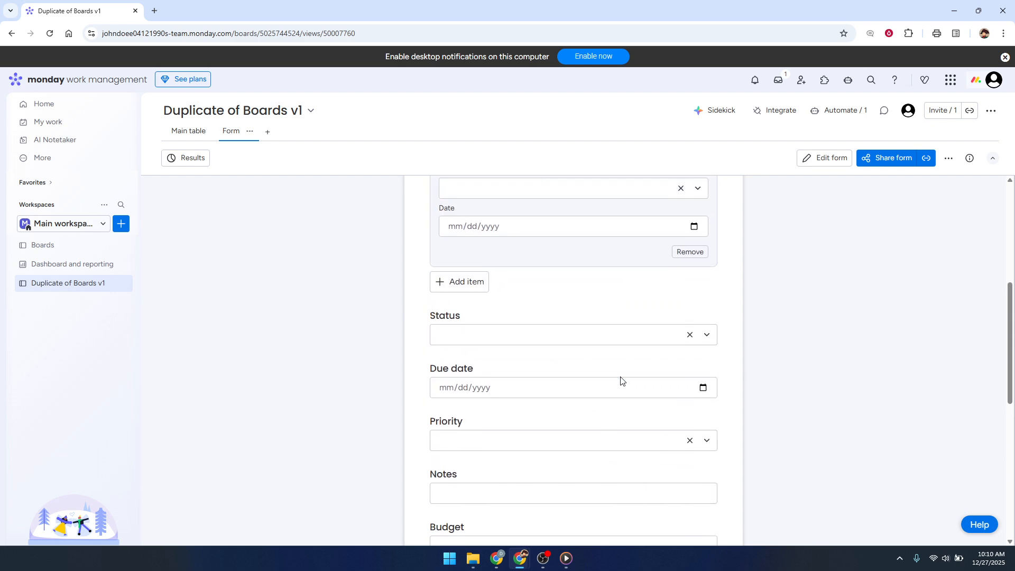
pyautogui.scroll(4, 621, 381)
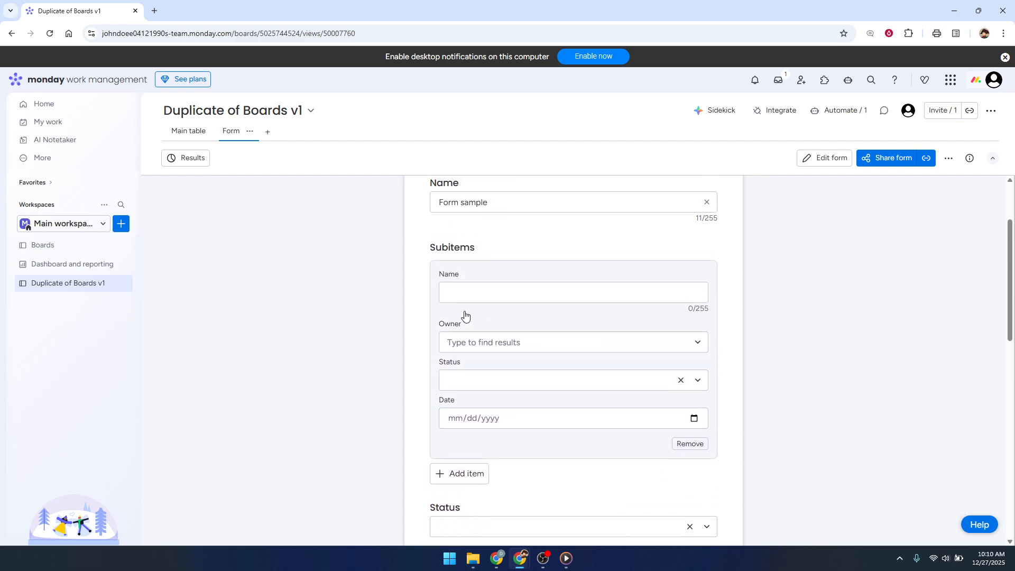
pyautogui.scroll(2, 476, 320)
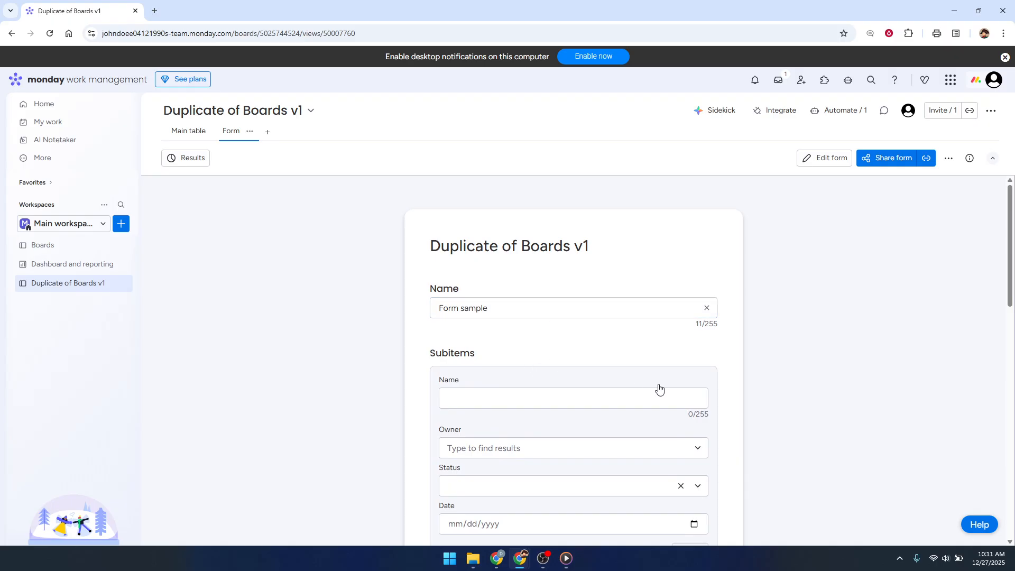
pyautogui.scroll(-10, 655, 387)
pyautogui.scroll(-1, 643, 384)
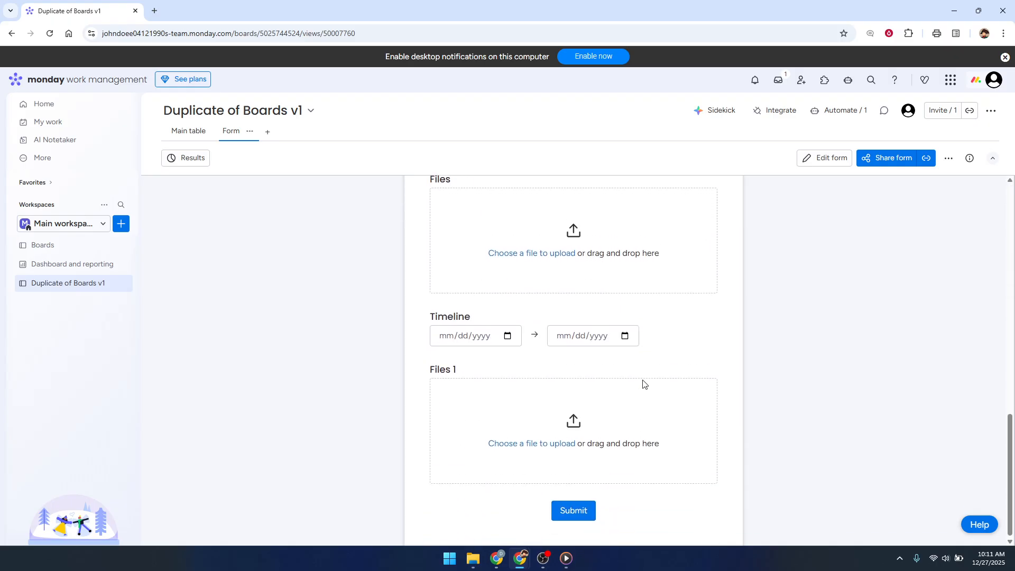
pyautogui.scroll(5, 643, 384)
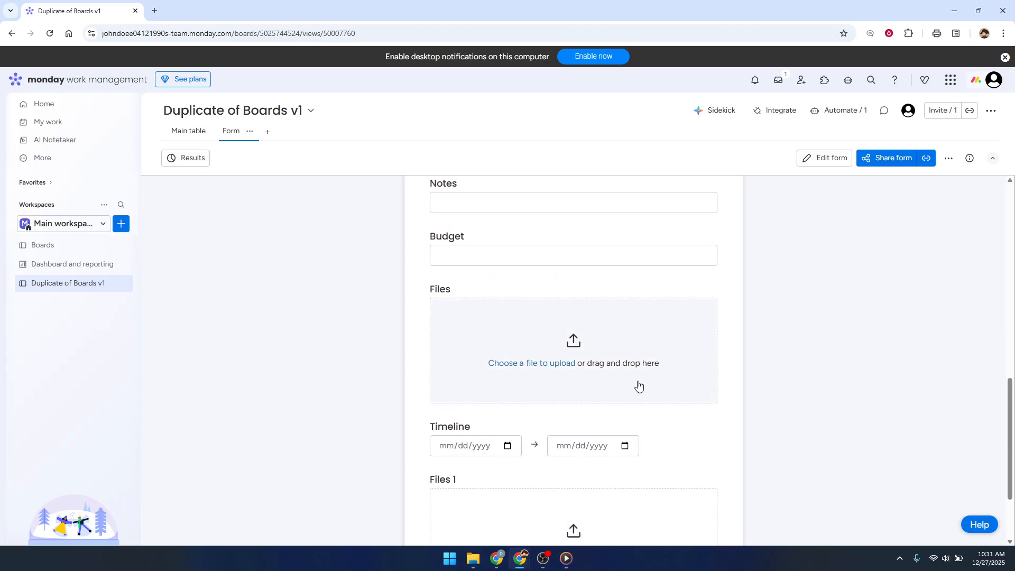
pyautogui.scroll(6, 631, 386)
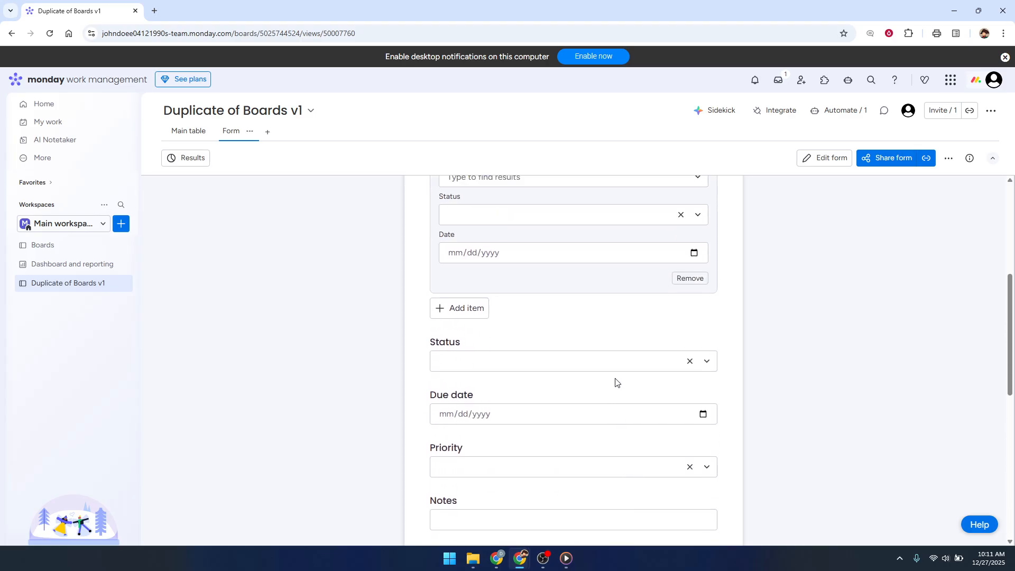
pyautogui.scroll(2, 574, 358)
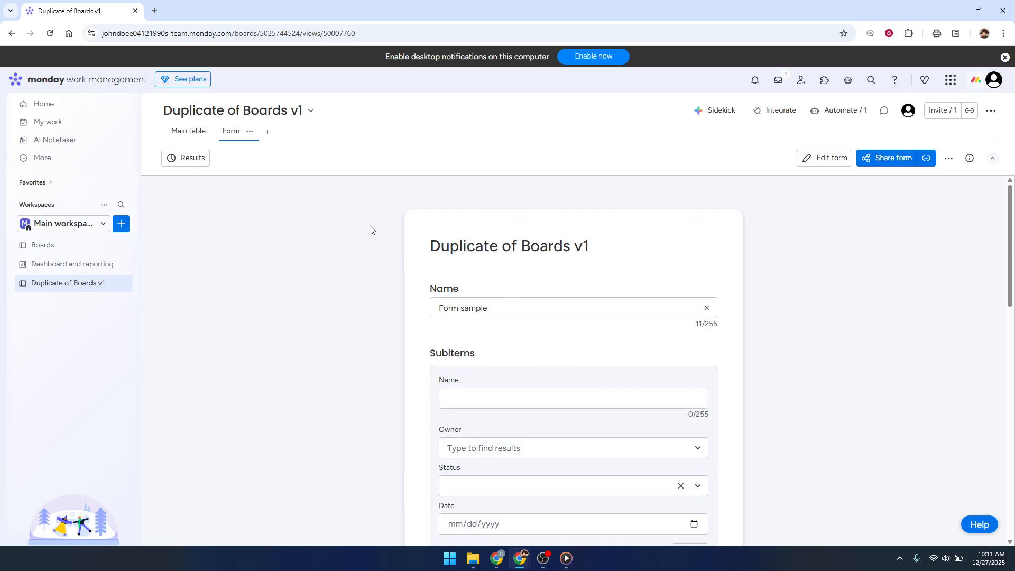
# Step: Add a second subitem entry below the first one in the form
pyautogui.scroll(-8, 567, 299)
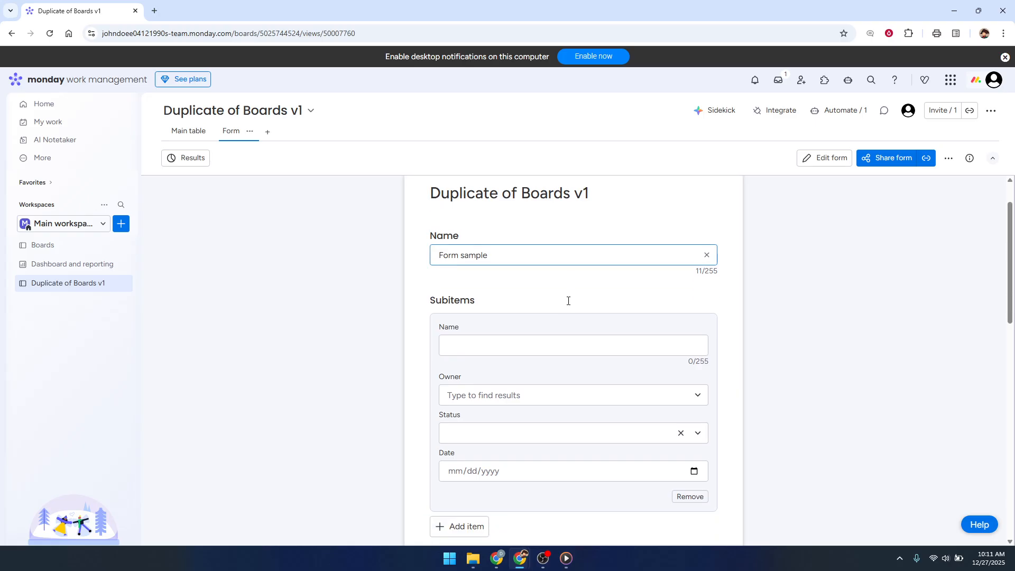
pyautogui.scroll(3, 566, 305)
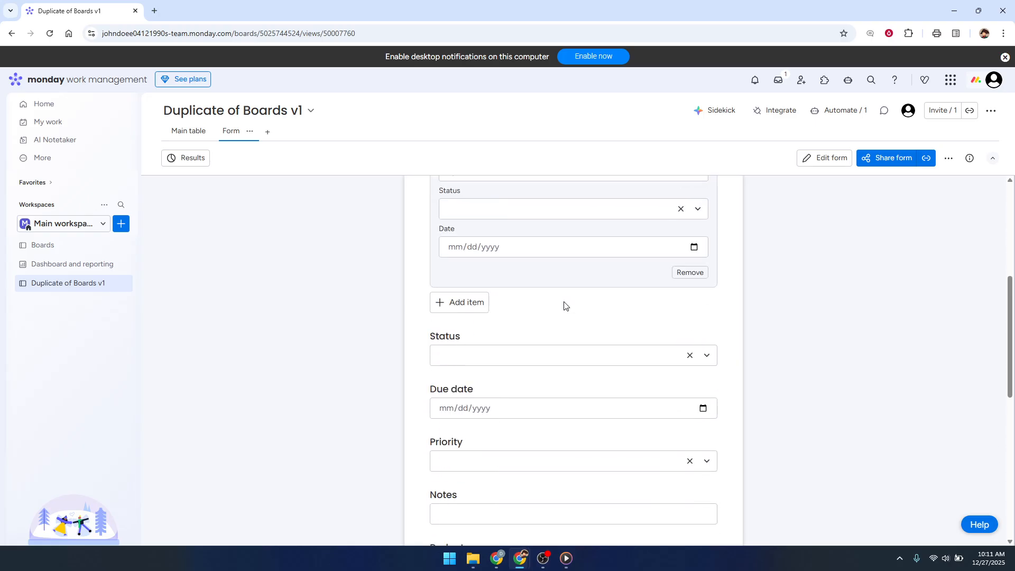
pyautogui.click(461, 315)
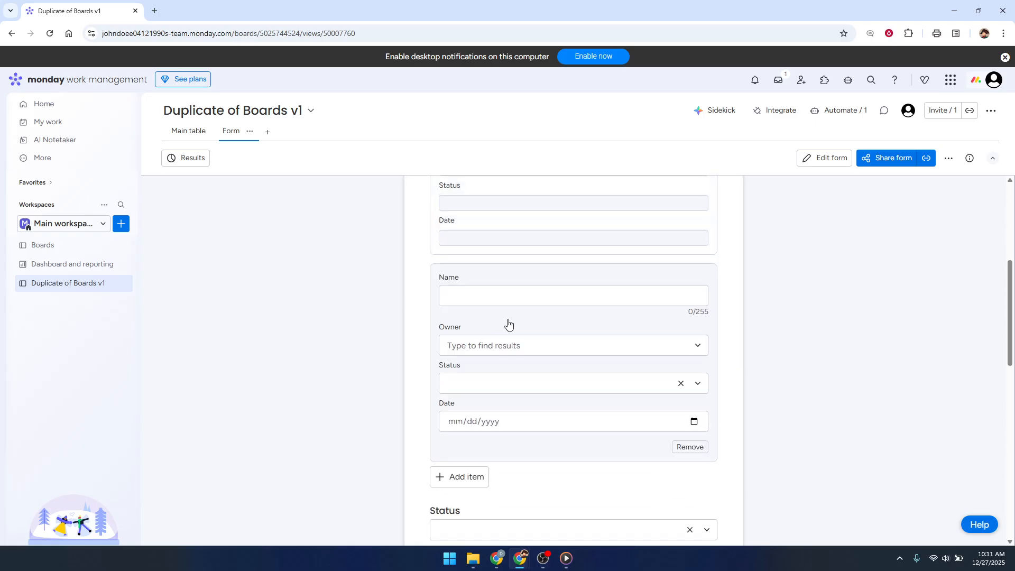
# Step: Review the remaining form fields below the second subitem, down to the Submit option, and return to the form's beginning
pyautogui.scroll(-1, 535, 322)
pyautogui.scroll(-2, 544, 319)
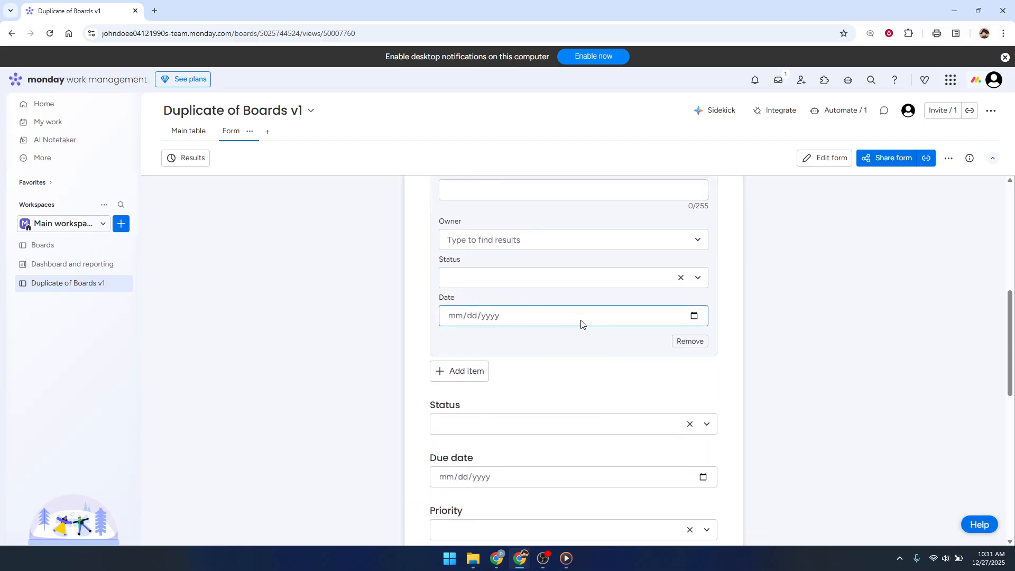
pyautogui.scroll(-5, 576, 334)
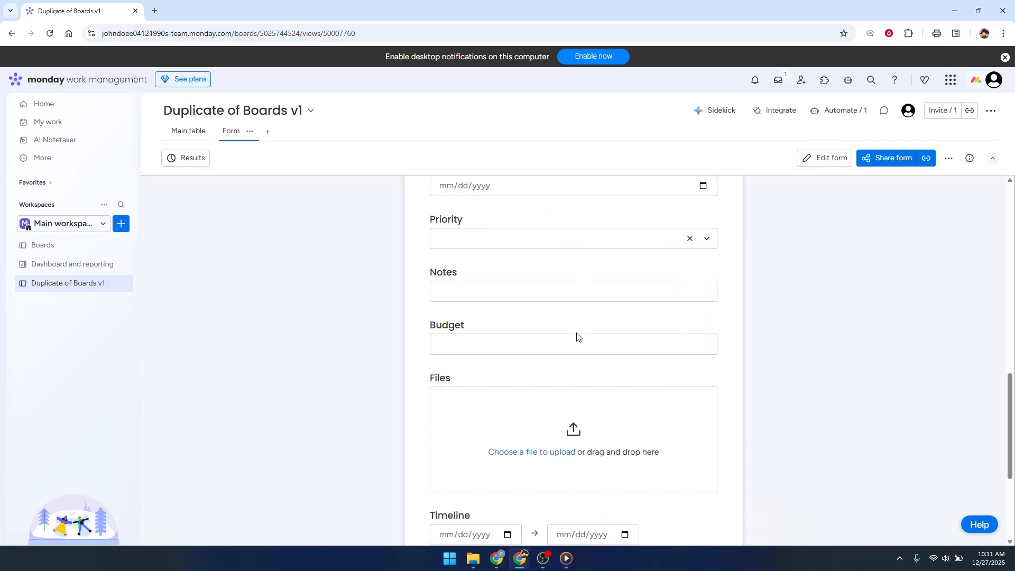
pyautogui.scroll(-1, 577, 336)
pyautogui.scroll(-2, 582, 375)
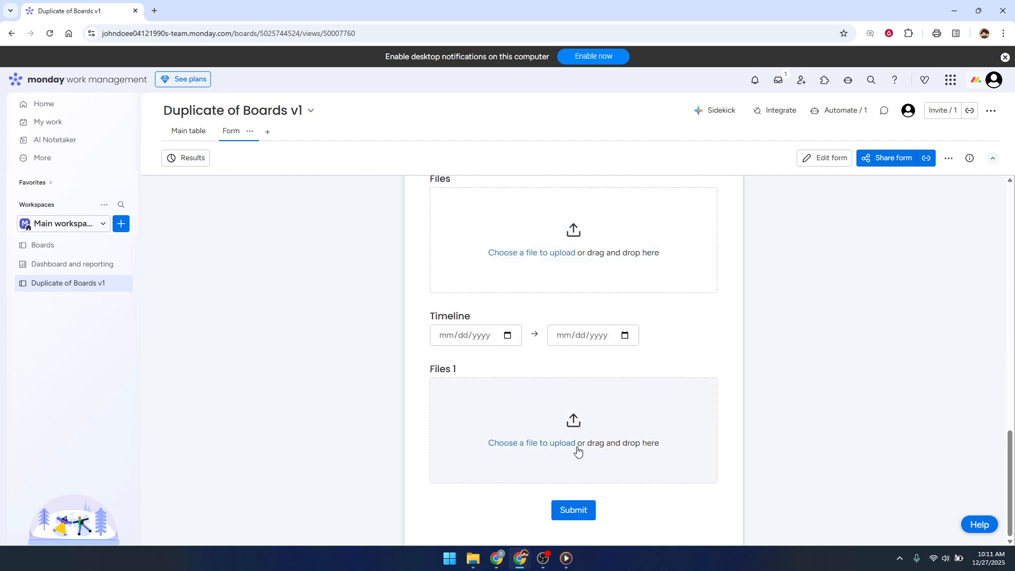
pyautogui.click(575, 517)
pyautogui.scroll(10, 564, 473)
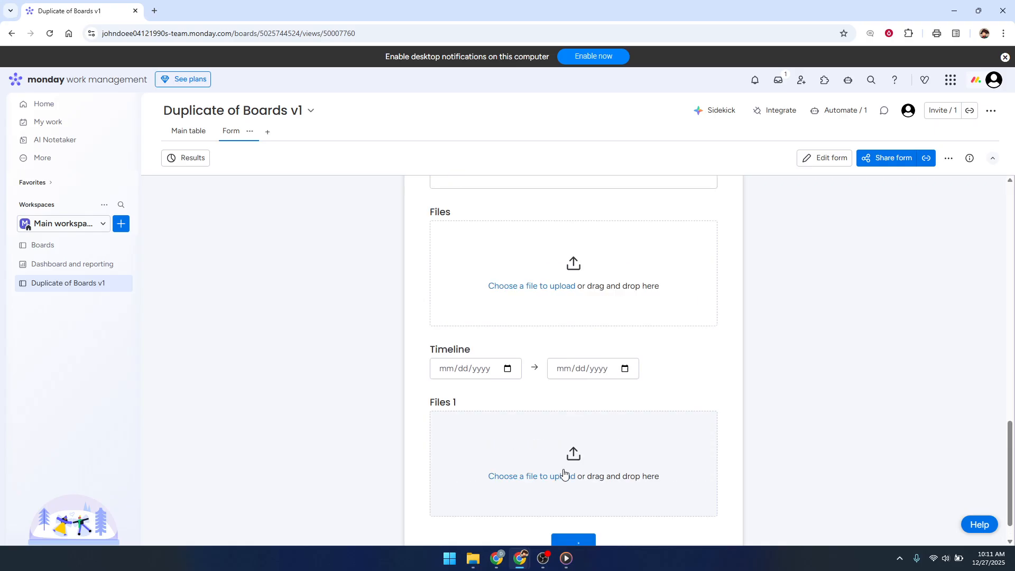
pyautogui.scroll(5, 563, 473)
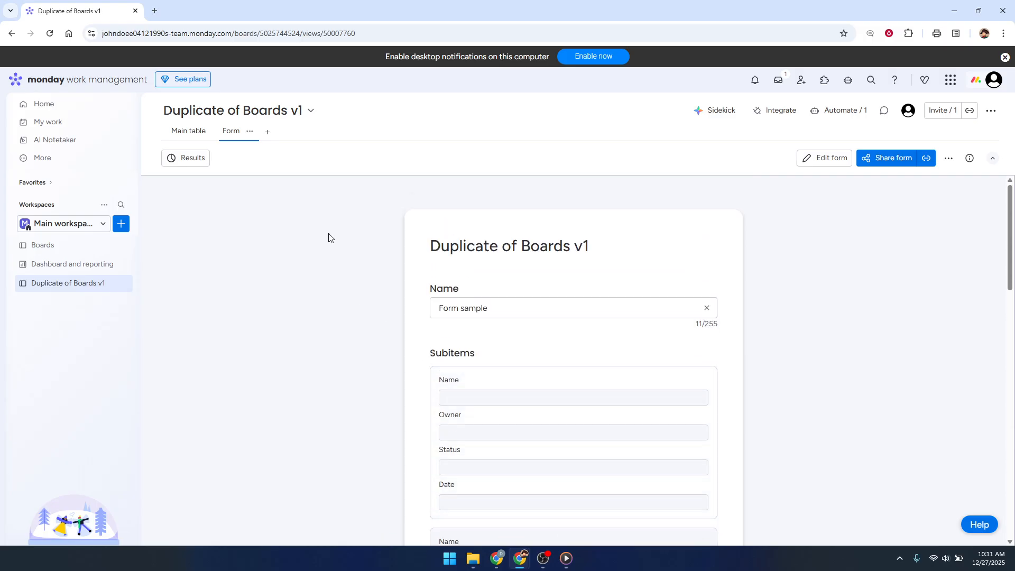
# Step: Open the form for editing, look through its content questions, and show its design options
pyautogui.click(841, 163)
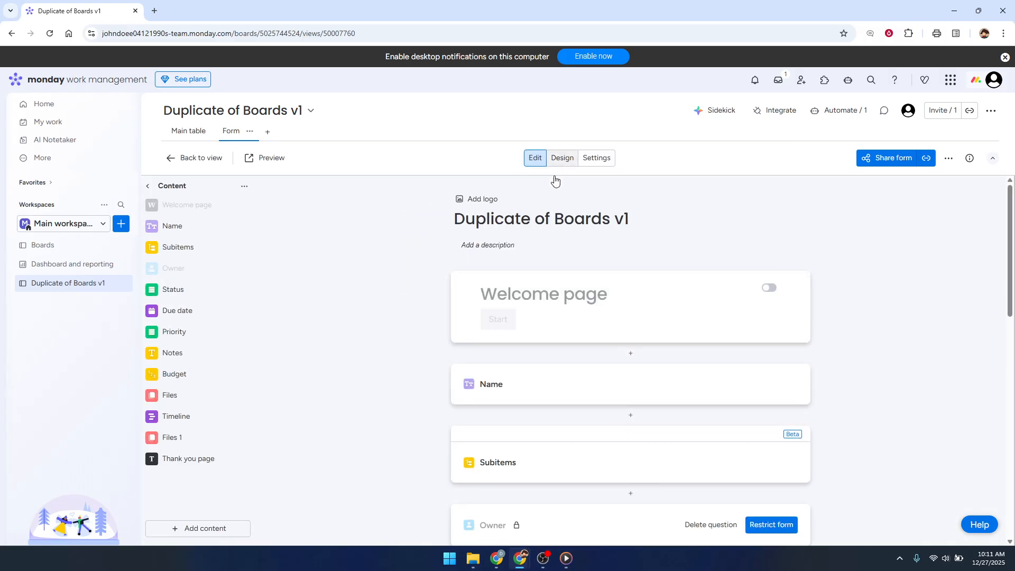
pyautogui.scroll(-3, 547, 266)
pyautogui.scroll(-4, 547, 265)
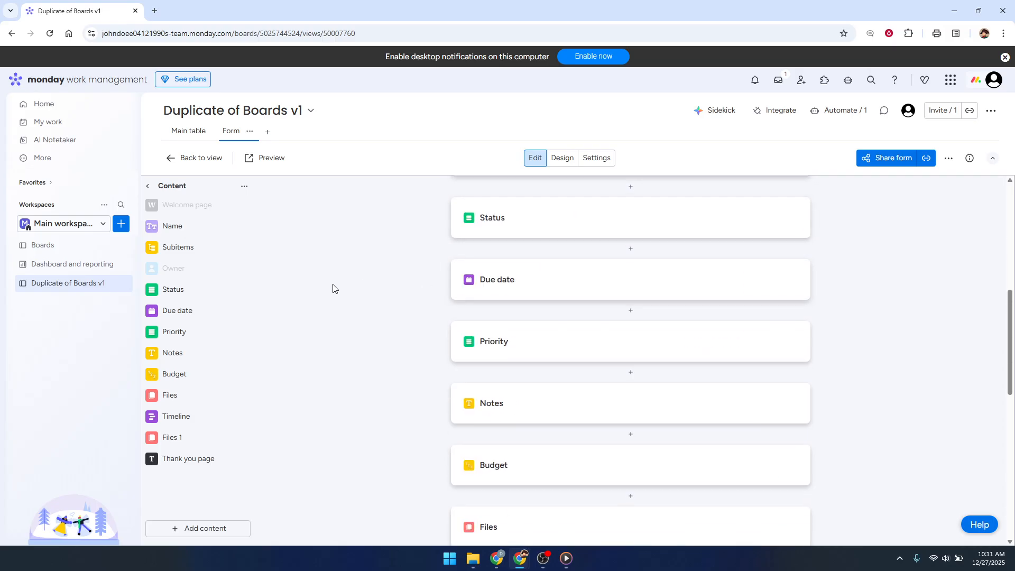
pyautogui.scroll(7, 556, 318)
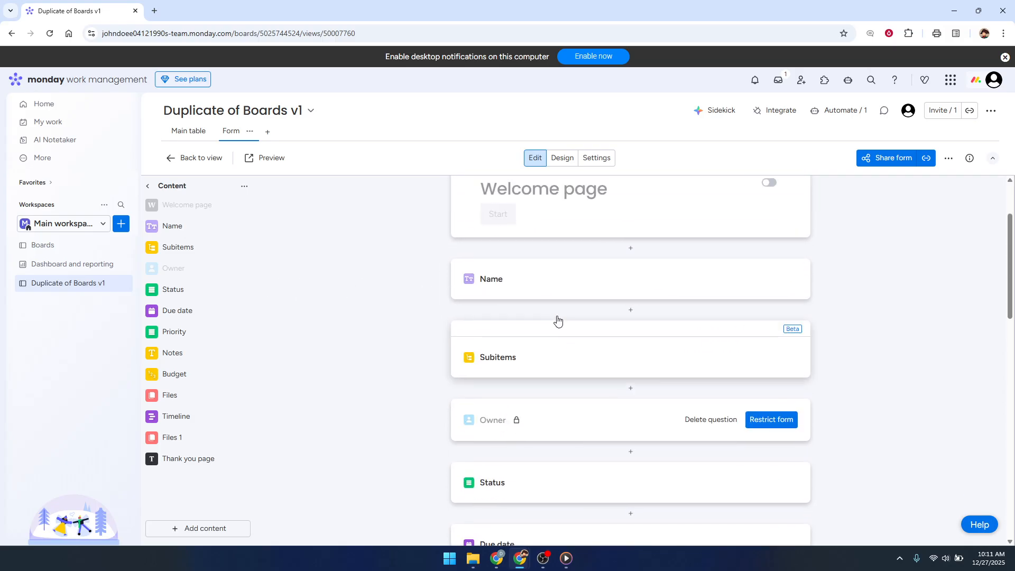
pyautogui.click(570, 164)
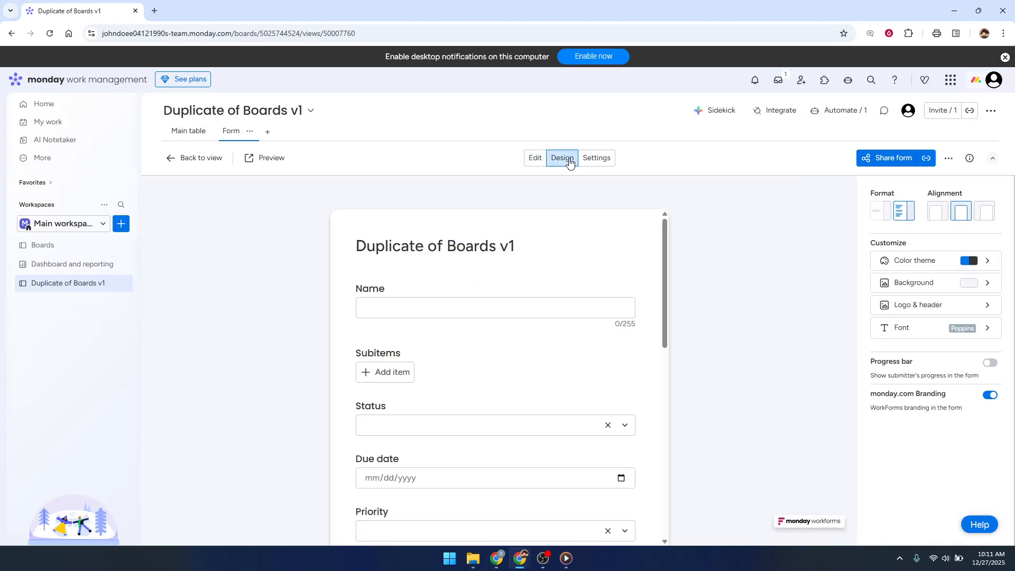
# Step: Review the form's general, after-submission, form tag and board settings, and open the form's sharing options
pyautogui.click(604, 164)
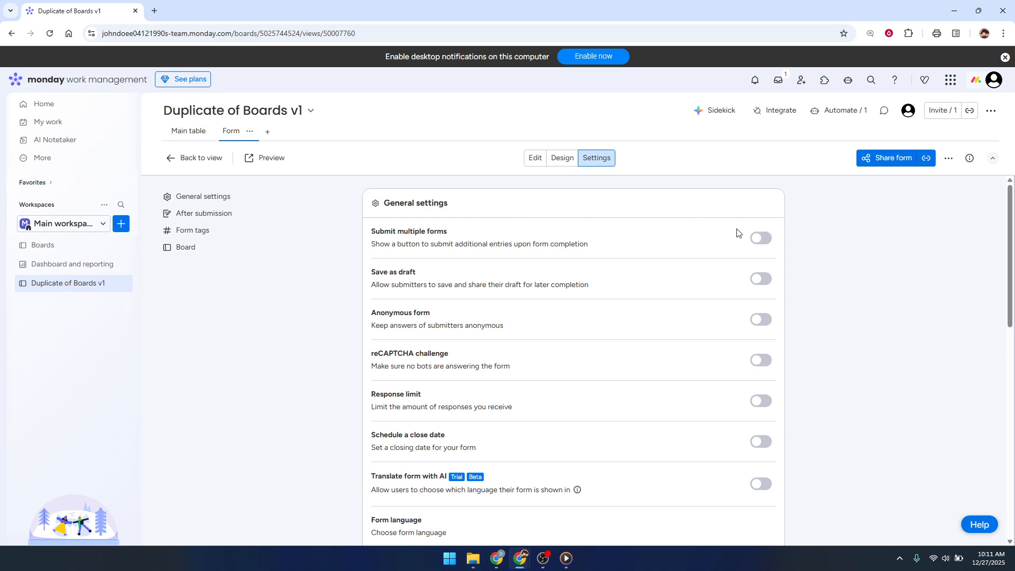
pyautogui.scroll(-2, 580, 290)
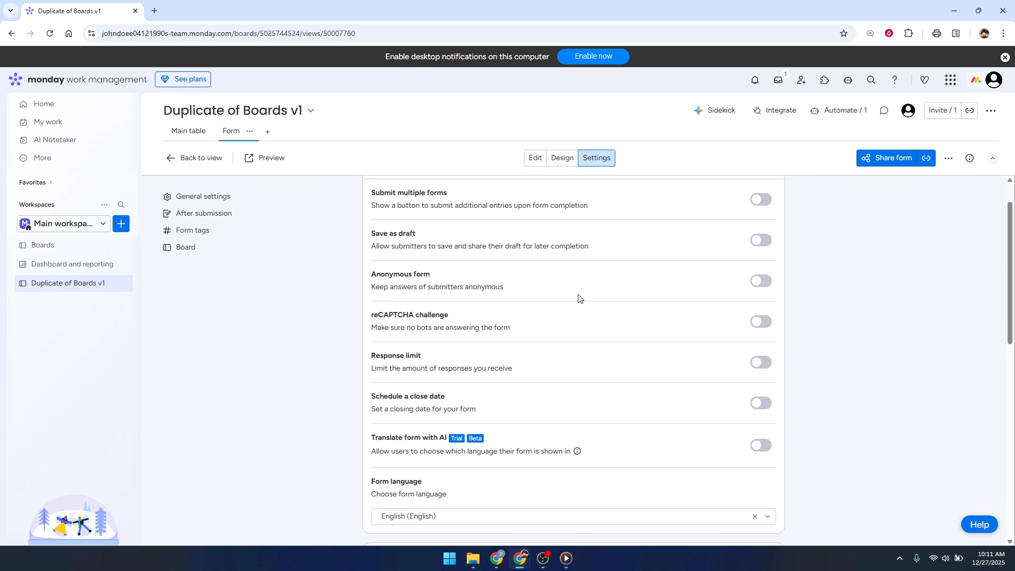
pyautogui.scroll(-3, 512, 303)
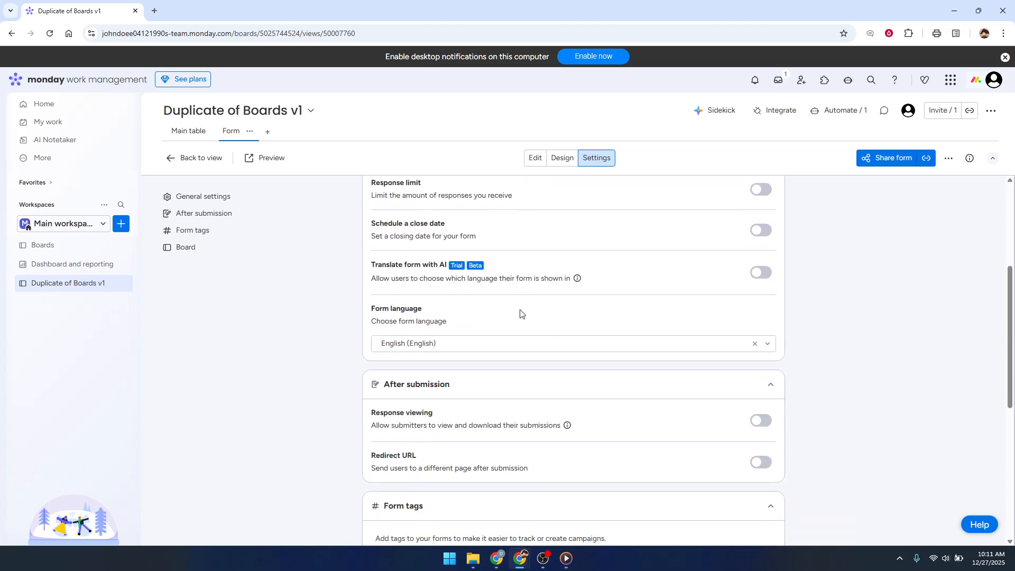
pyautogui.scroll(-3, 573, 403)
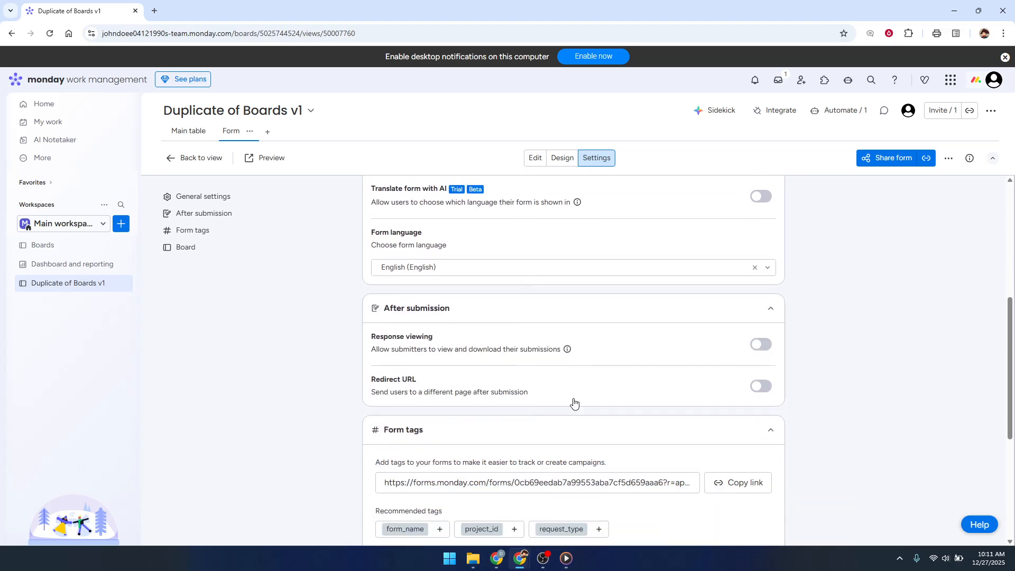
pyautogui.scroll(-2, 628, 422)
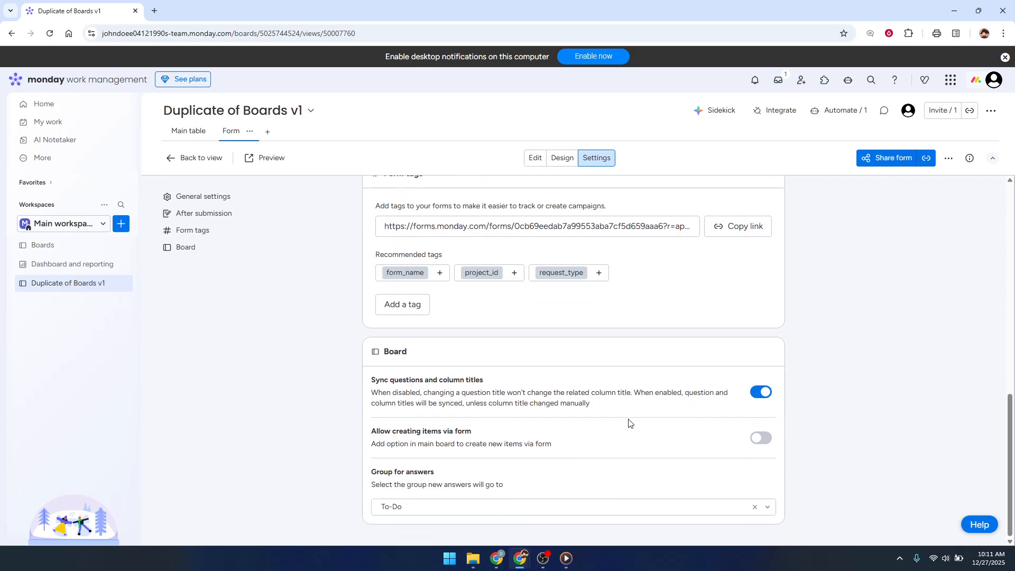
pyautogui.scroll(15, 629, 423)
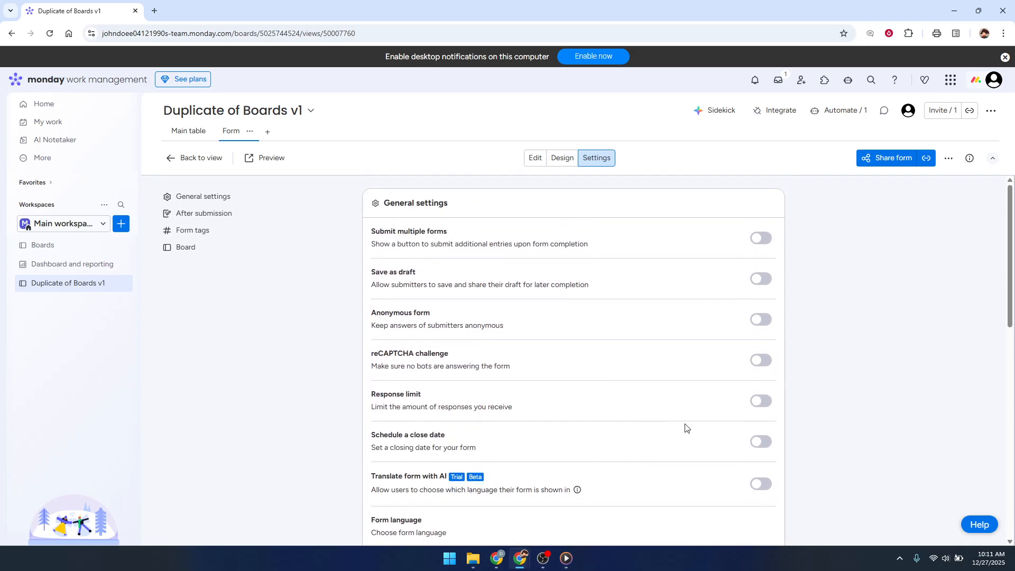
pyautogui.click(902, 158)
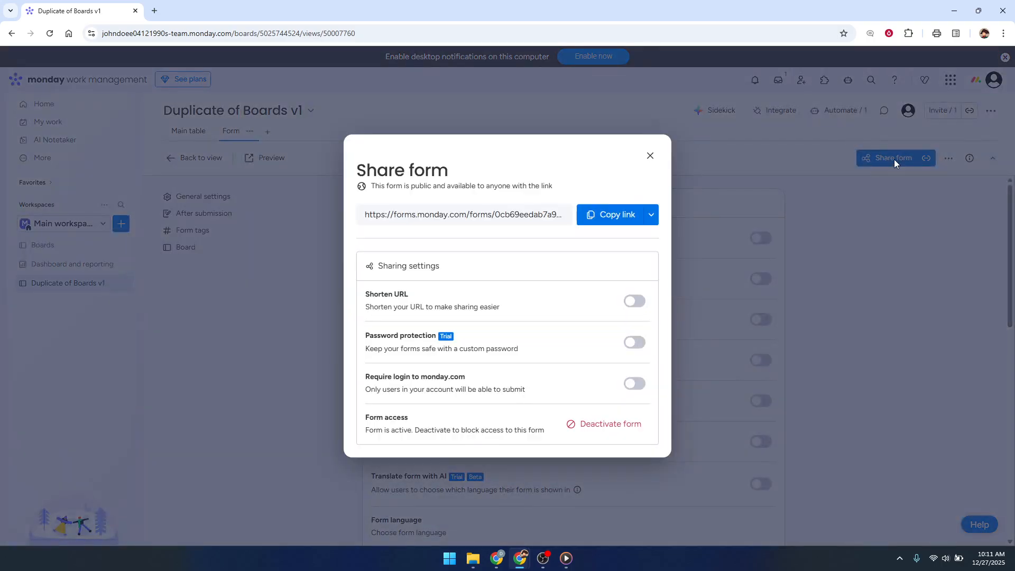